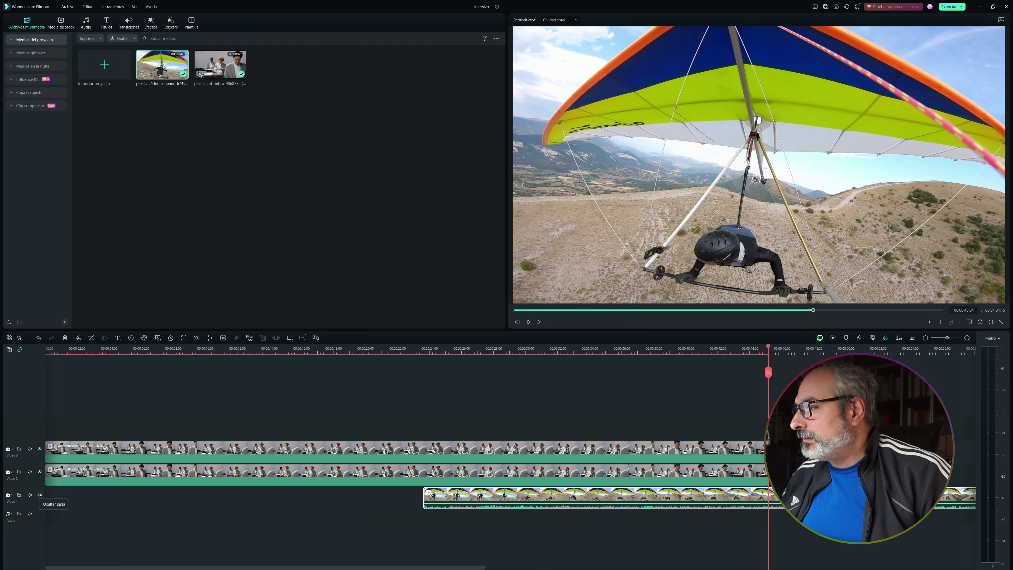
Mute the video track holding the hang-glider clip, leaving the track visible.
click(40, 495)
click(40, 495)
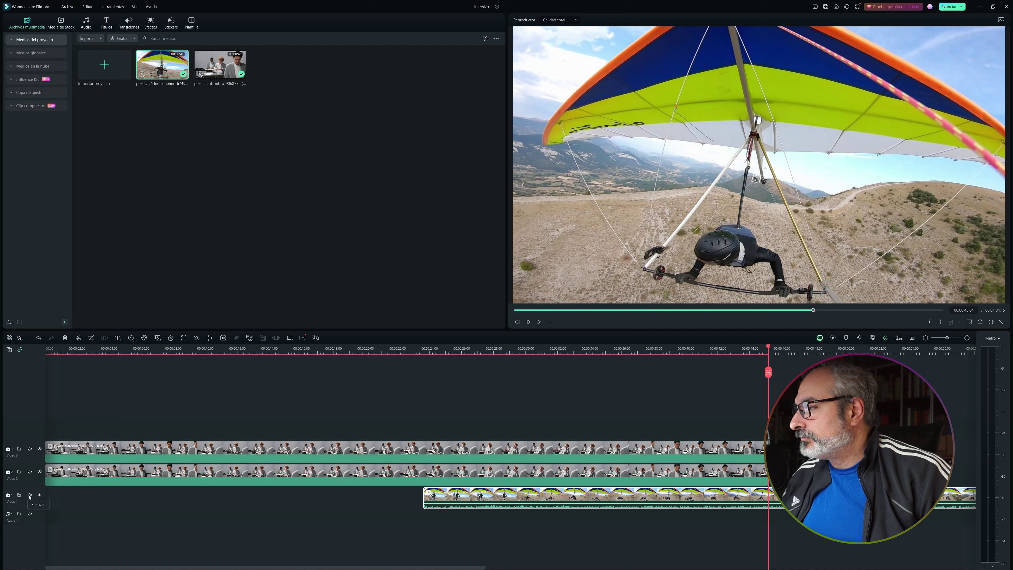
click(30, 495)
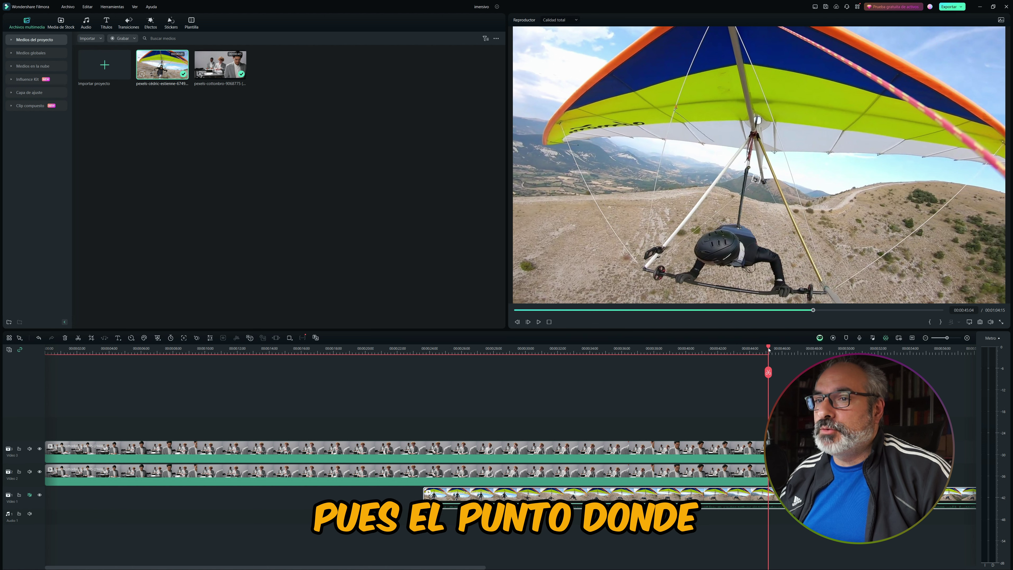
Fit the office clips on both upper video tracks to the frame, checking where they overlap the hang-glider clip.
drag(769, 349, 500, 395)
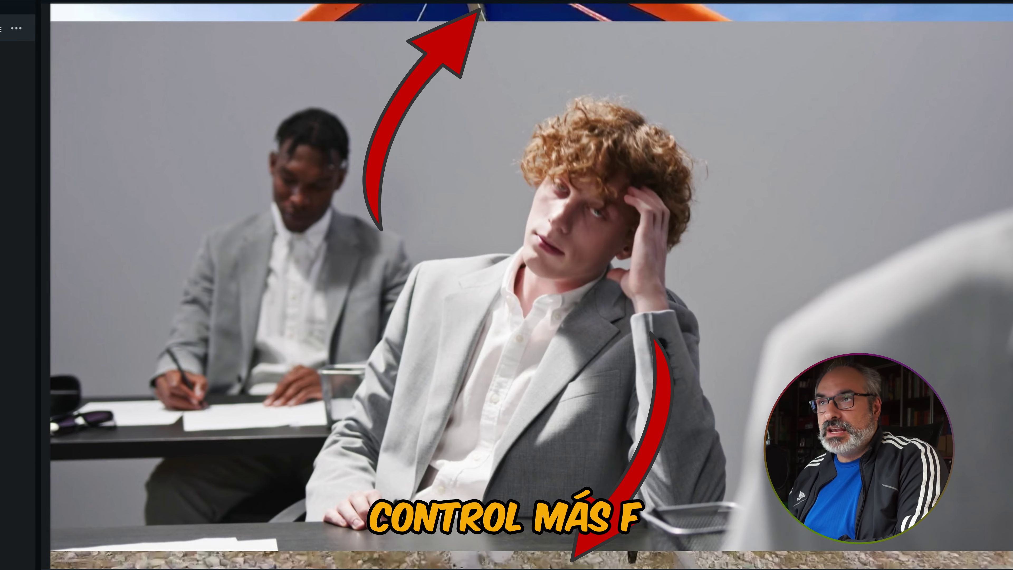
key(ctrl+f)
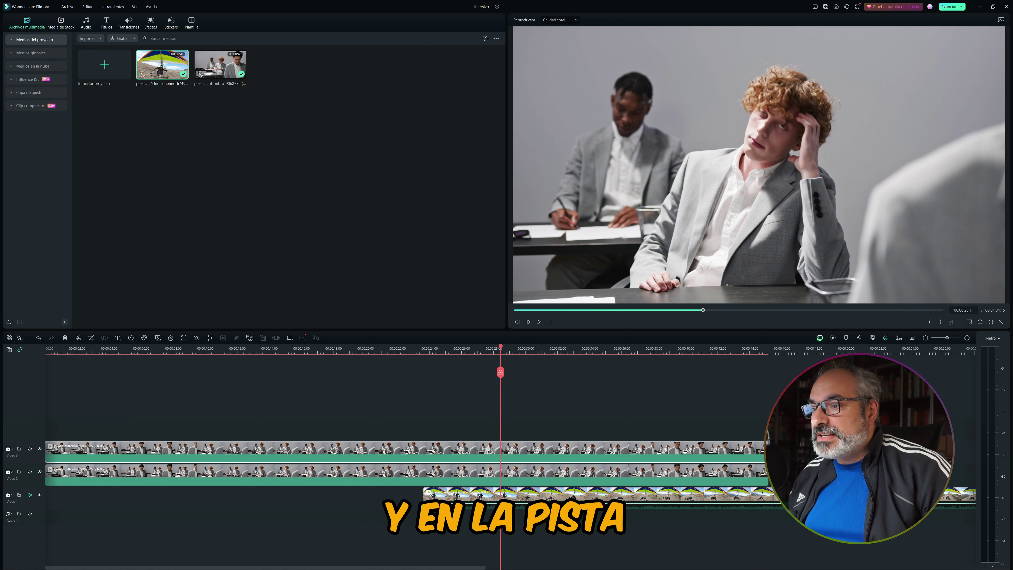
click(529, 478)
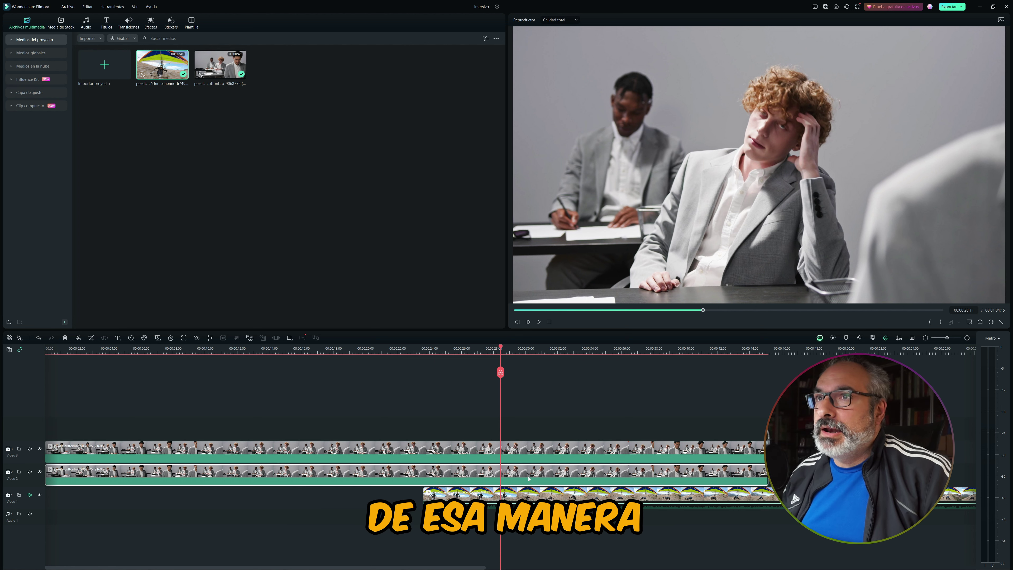
Split the clips at 00:00:26:18 and delete the remainder of both office clips after the cut.
click(472, 348)
key(ctrl+b)
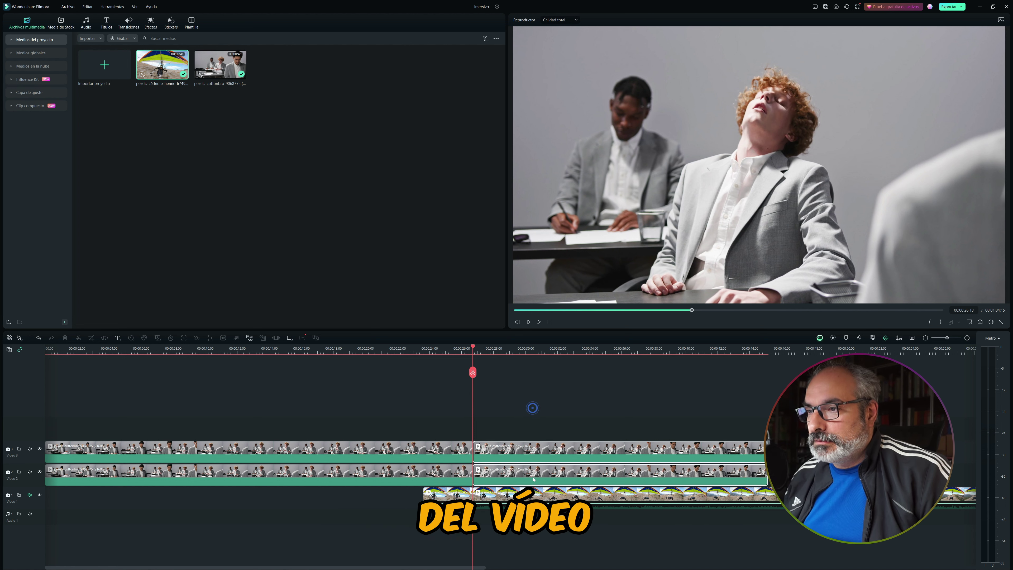
key(Delete)
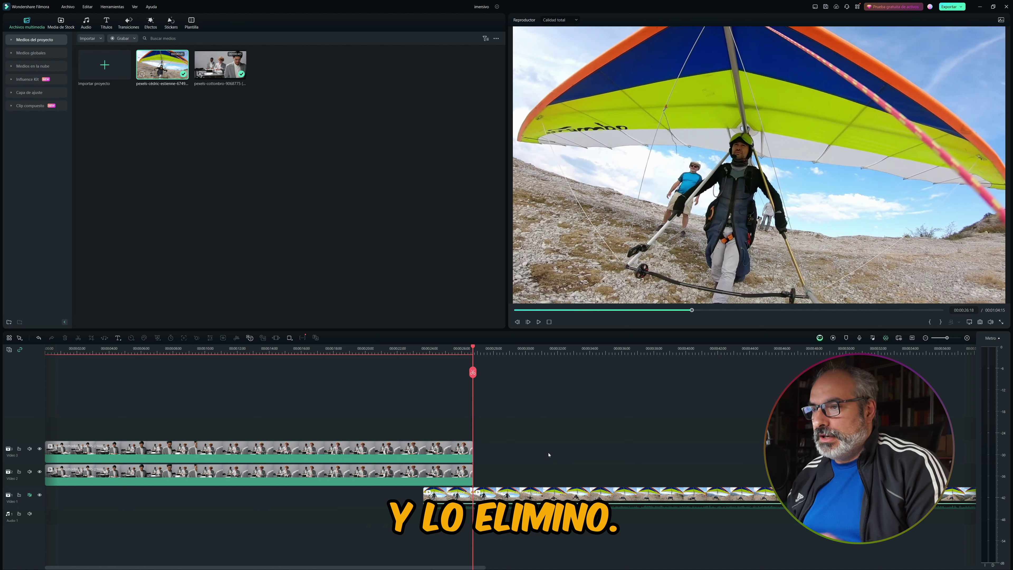
Split the uppermost office clip at 00:00:20:11 and hide the track with the duplicate office clip.
click(372, 363)
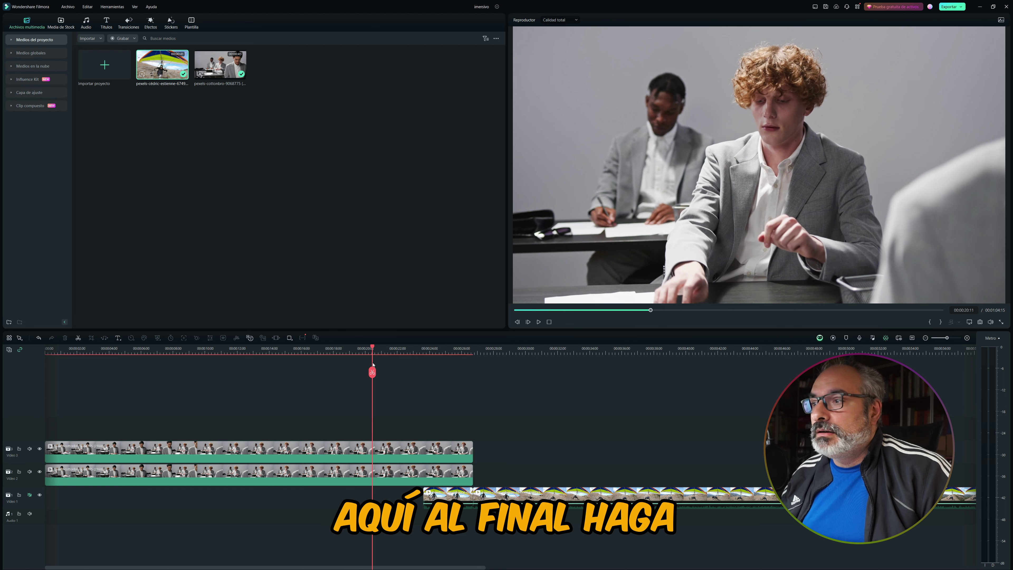
click(364, 451)
key(ctrl+b)
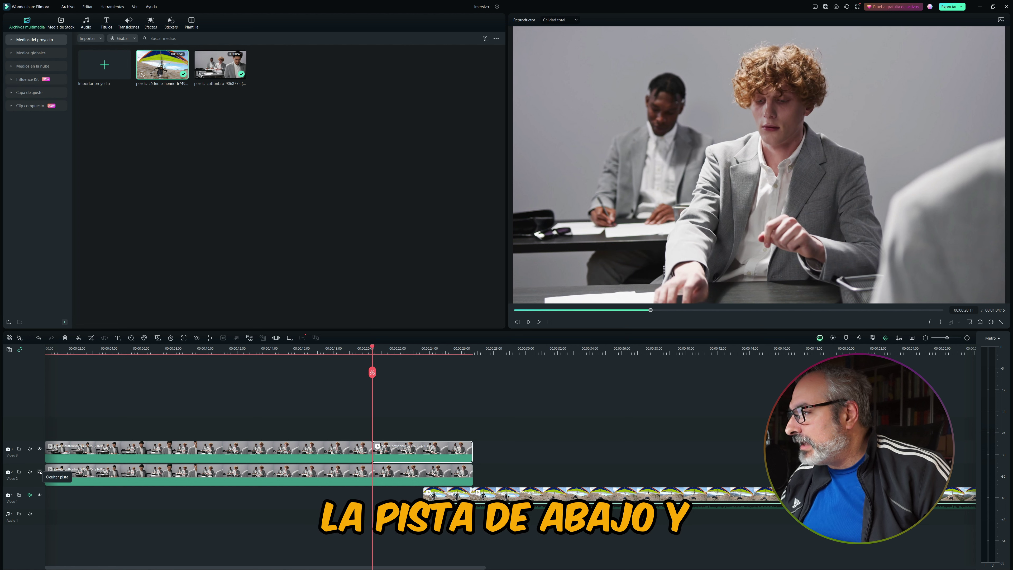
click(39, 472)
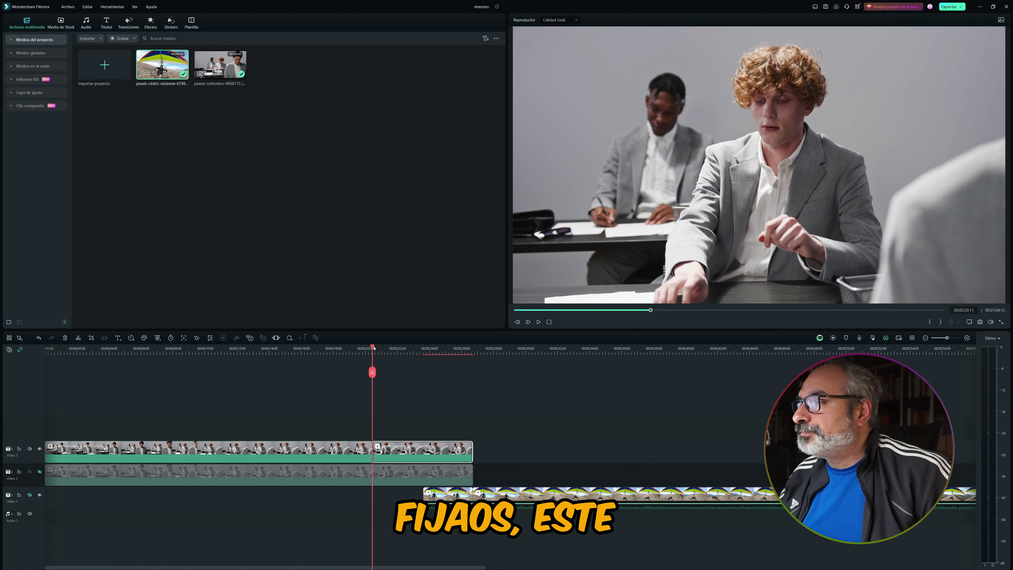
Enable Recorte Inteligente for the second segment of the uppermost office clip and open its cutout editor maximized.
drag(373, 350, 394, 348)
double_click(431, 450)
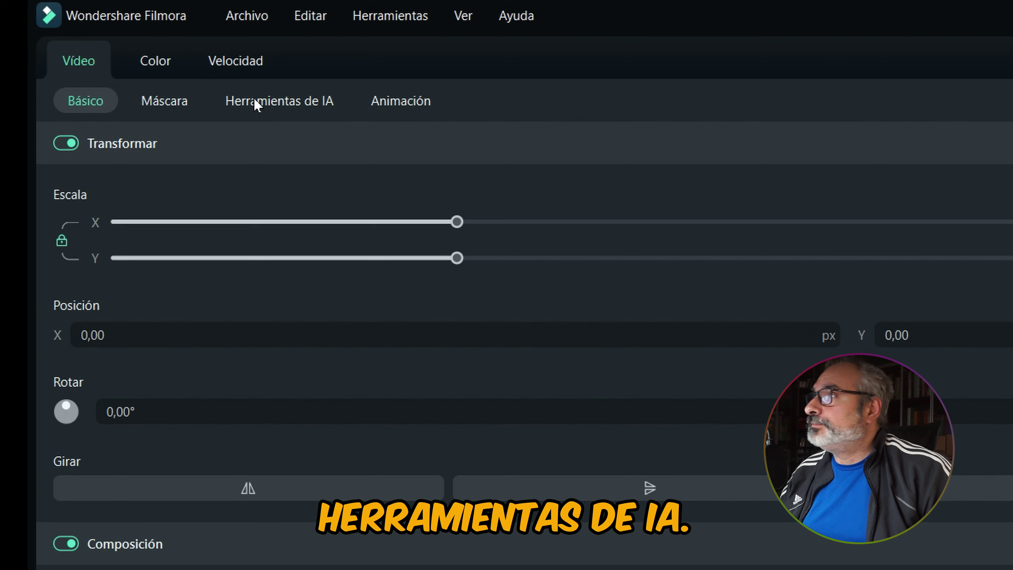
click(254, 100)
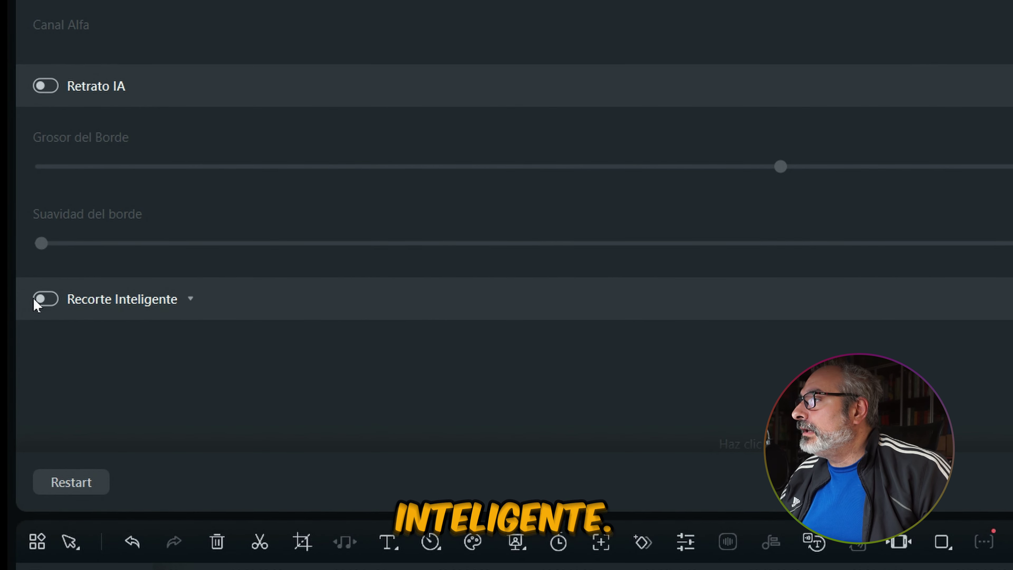
click(42, 298)
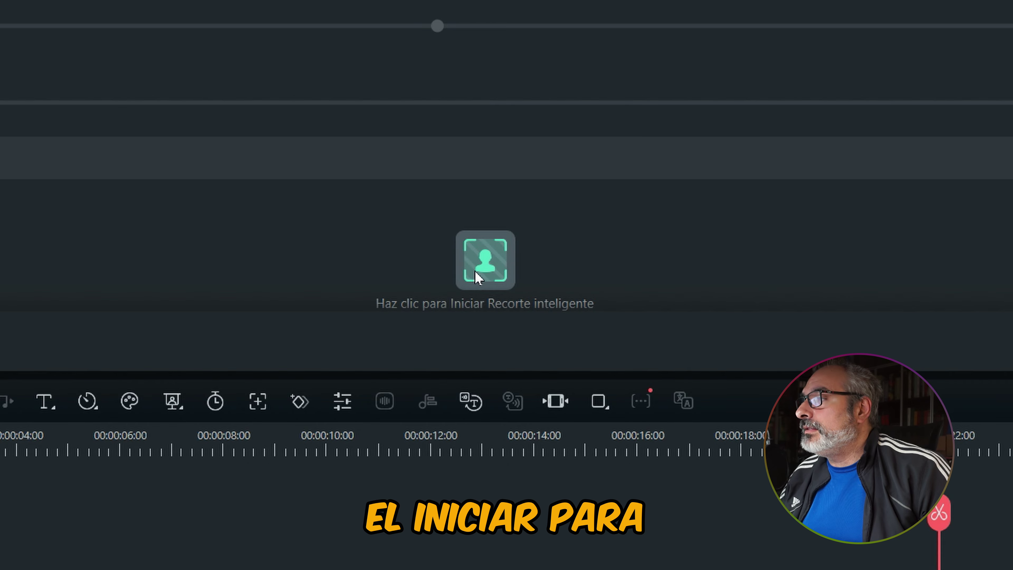
click(476, 272)
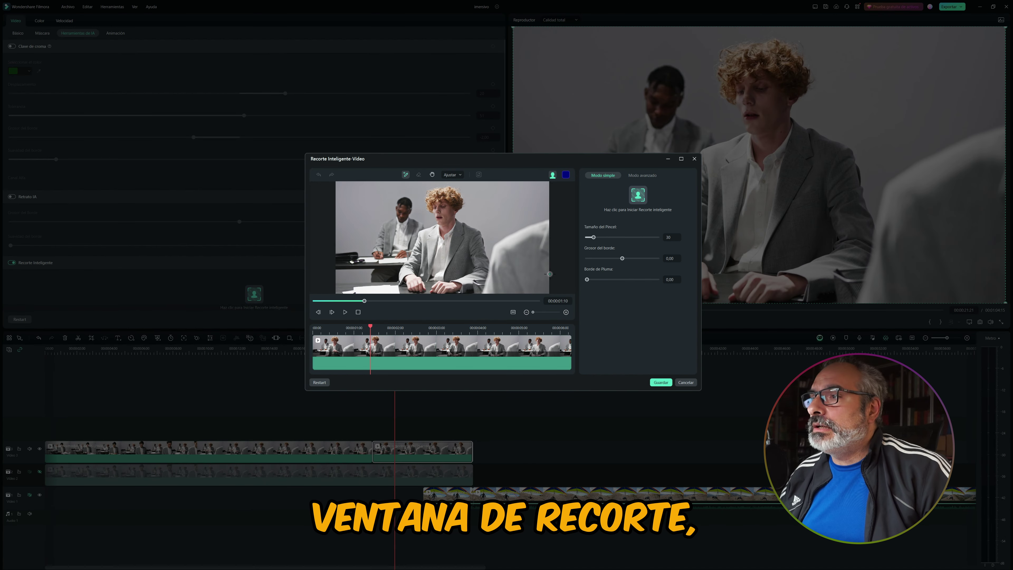
click(681, 158)
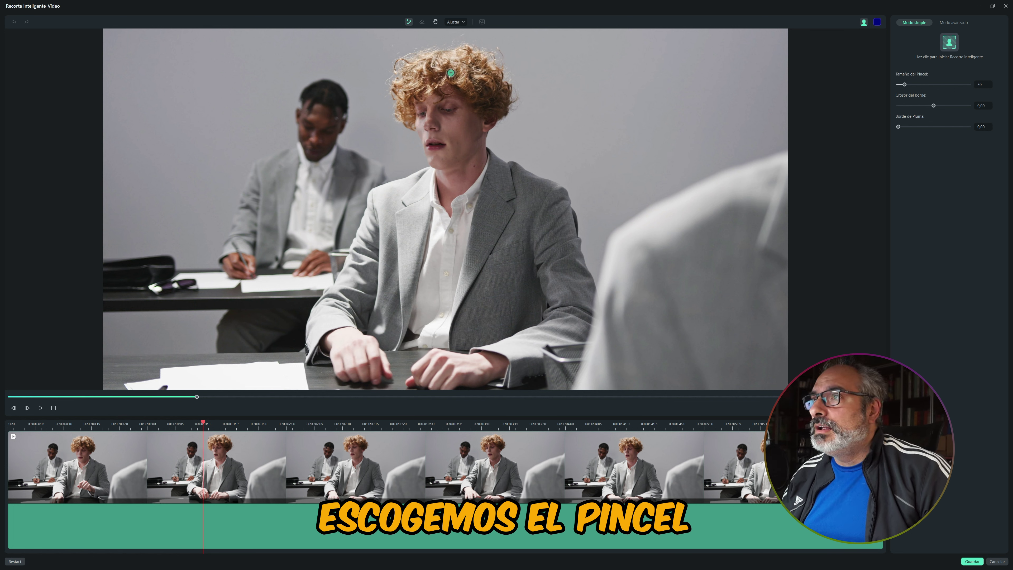
Brush a smart cutout mask over the curly-haired man, erasing it from the wire basket and the desk around his hands.
mouse_move(451, 73)
mouse_down()
mouse_move(417, 99)
mouse_move(406, 74)
mouse_move(454, 114)
mouse_move(443, 187)
mouse_move(373, 248)
mouse_move(347, 323)
mouse_move(353, 361)
mouse_move(323, 328)
mouse_move(415, 319)
mouse_move(531, 337)
mouse_move(458, 369)
mouse_move(534, 347)
mouse_move(574, 319)
mouse_move(561, 250)
mouse_move(469, 179)
mouse_move(464, 87)
mouse_up()
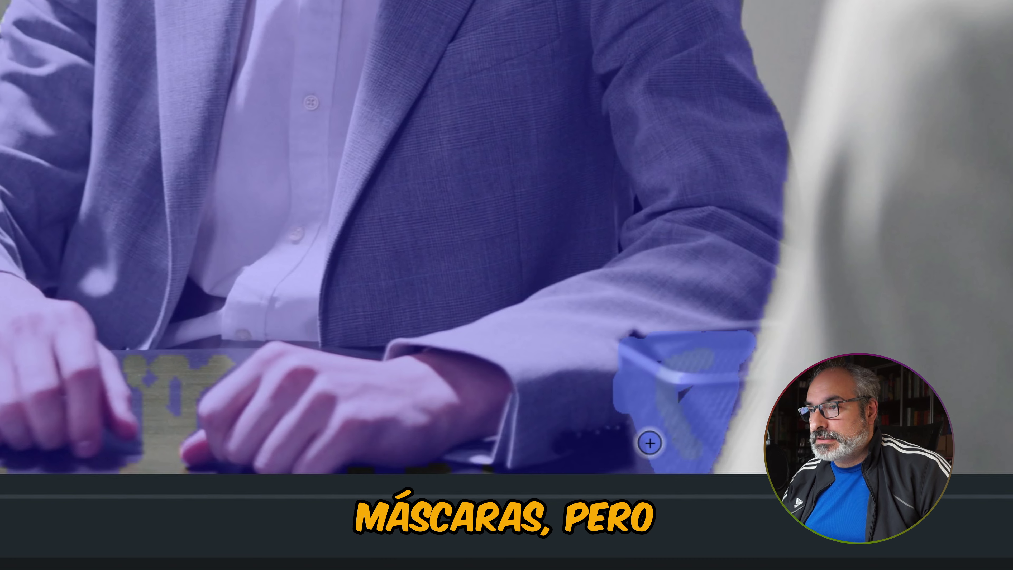
drag(552, 380, 554, 388)
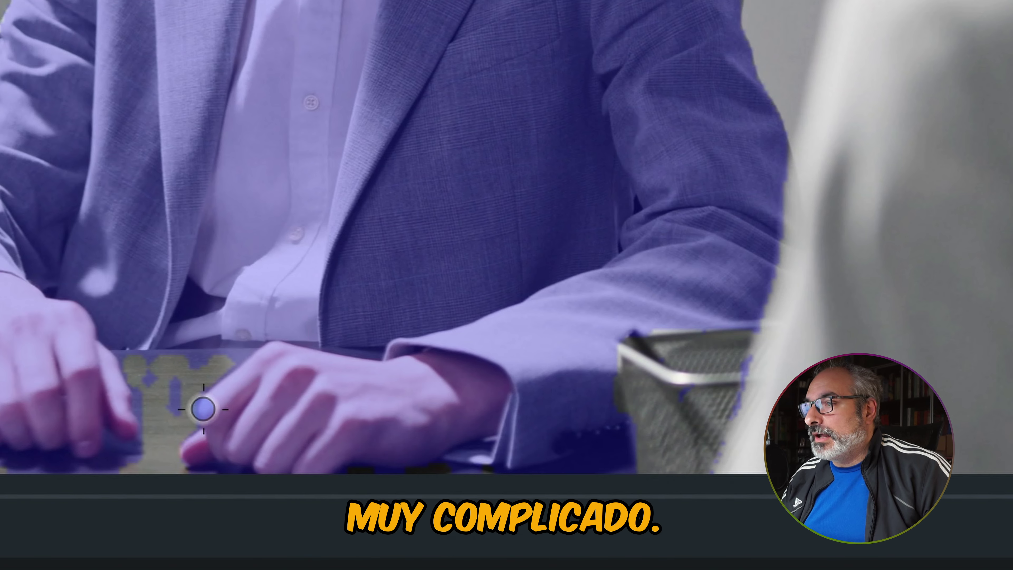
drag(178, 402, 169, 369)
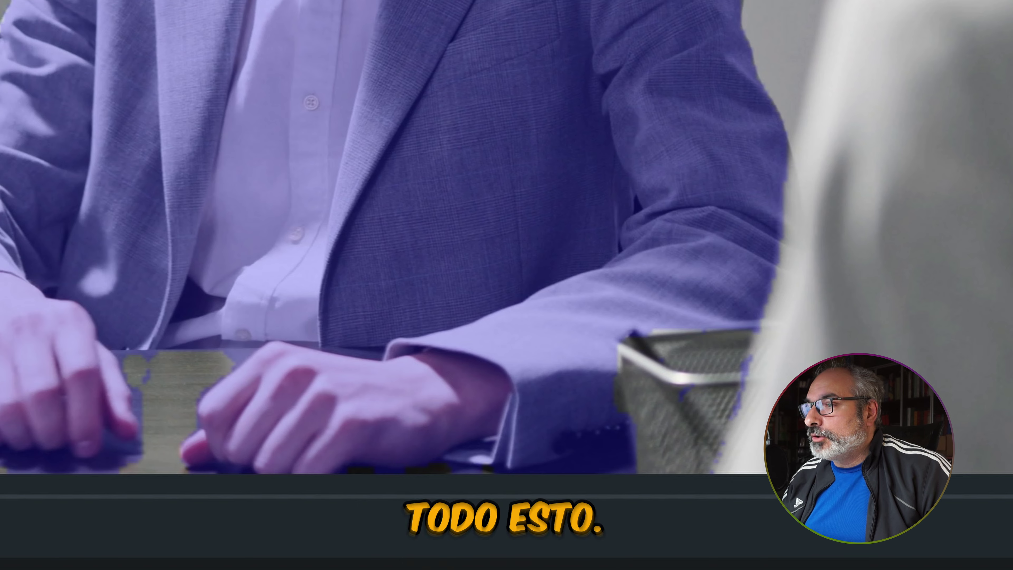
mouse_move(1, 469)
mouse_down()
mouse_move(98, 472)
mouse_move(138, 456)
mouse_up()
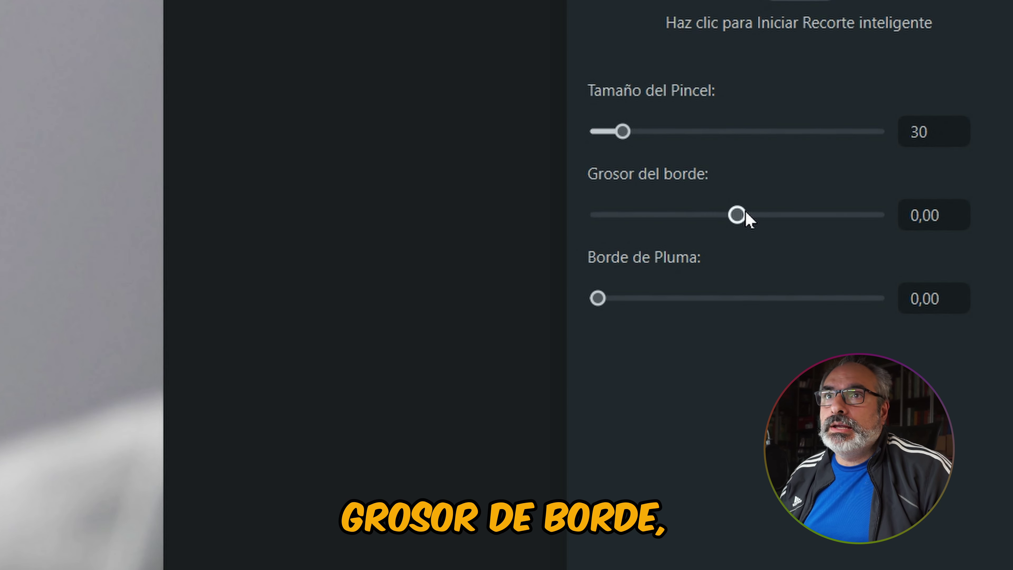
Set the cutout's edge thickness (Grosor del borde) to 2.
drag(738, 215, 746, 215)
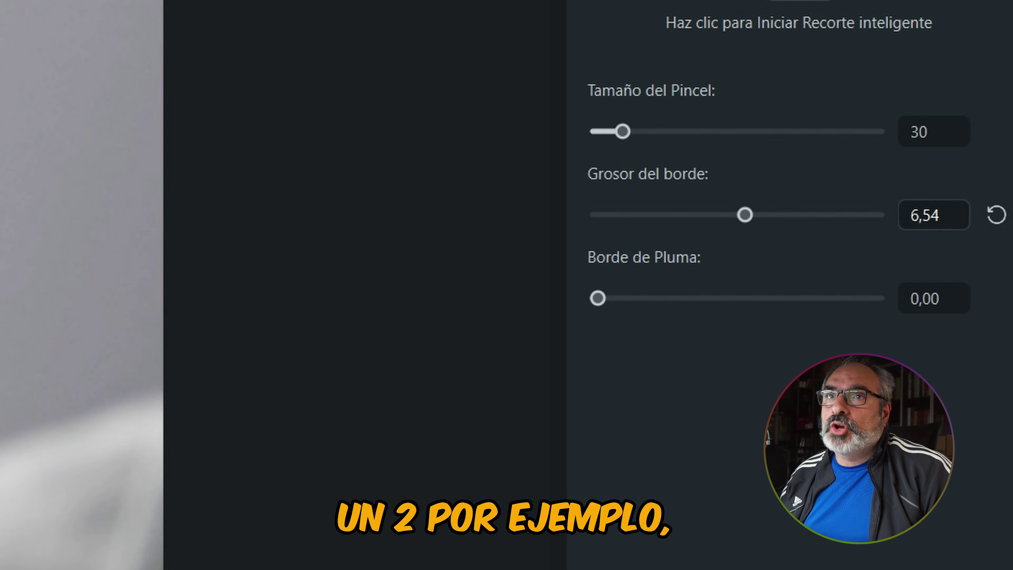
double_click(931, 215)
key(BackSpace)
key(BackSpace)
key(BackSpace)
text(2)
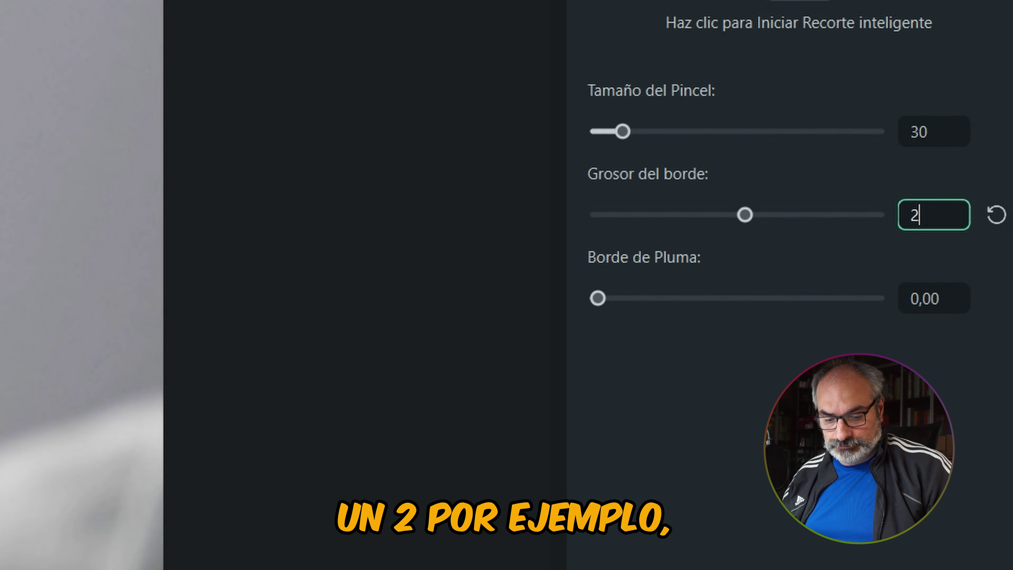
key(Return)
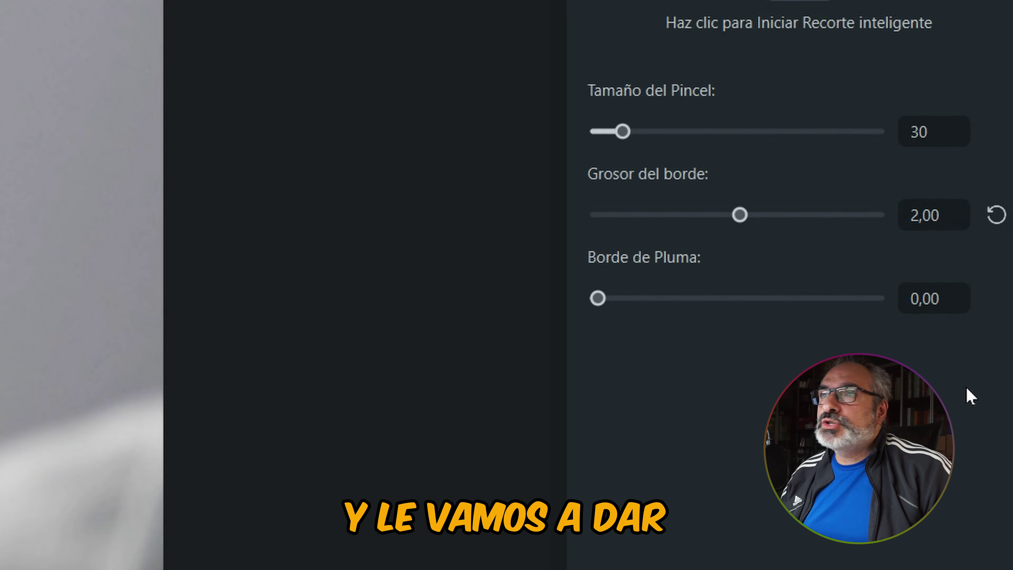